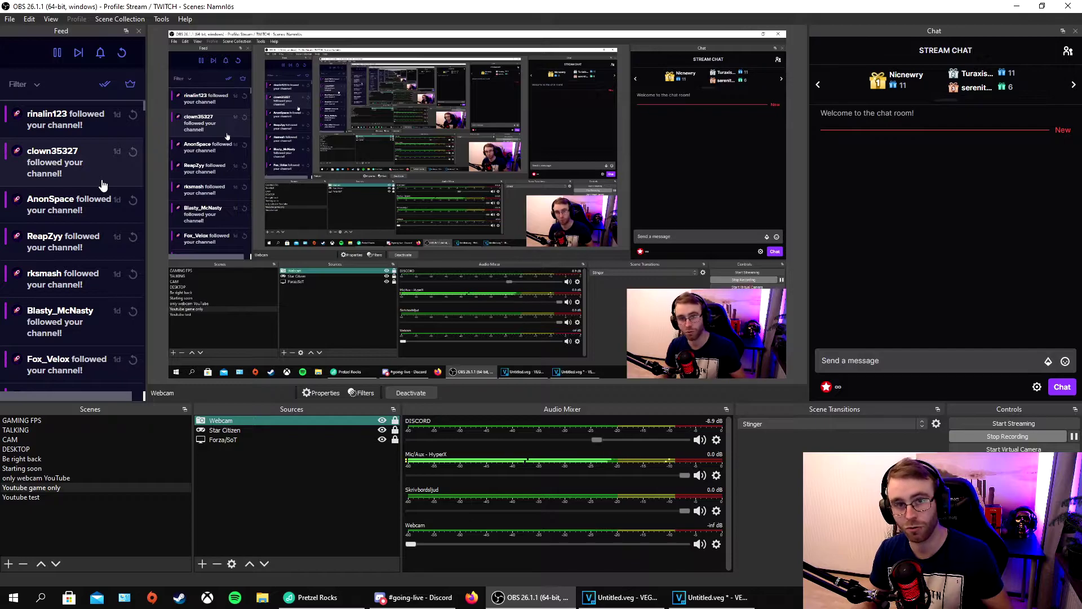
Hide the chat panel from the Docks list, then bring it back on the right
left_click(51, 20)
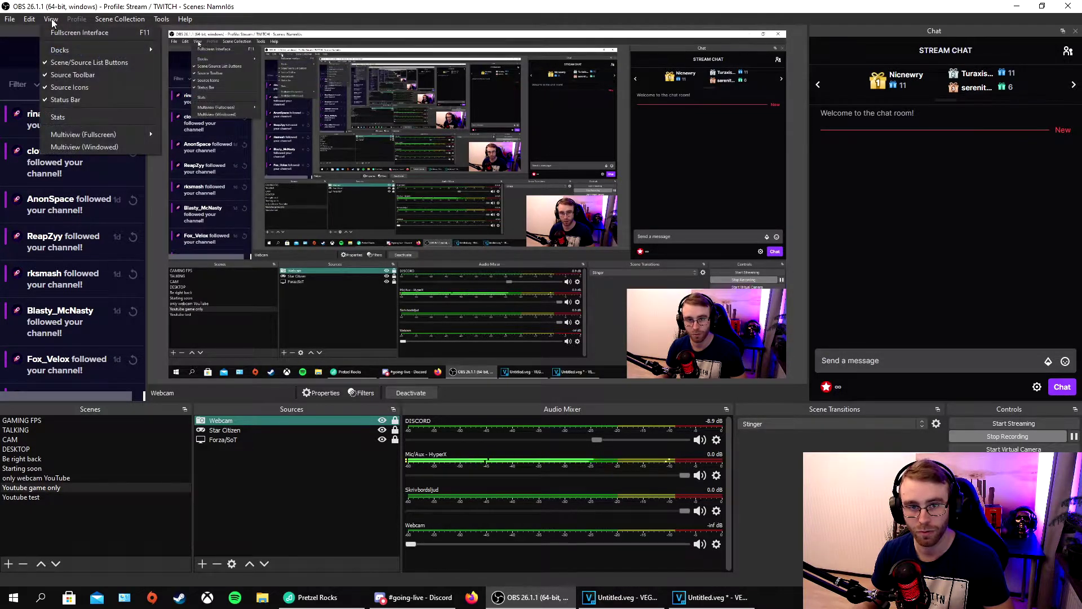
mouse_move(130, 50)
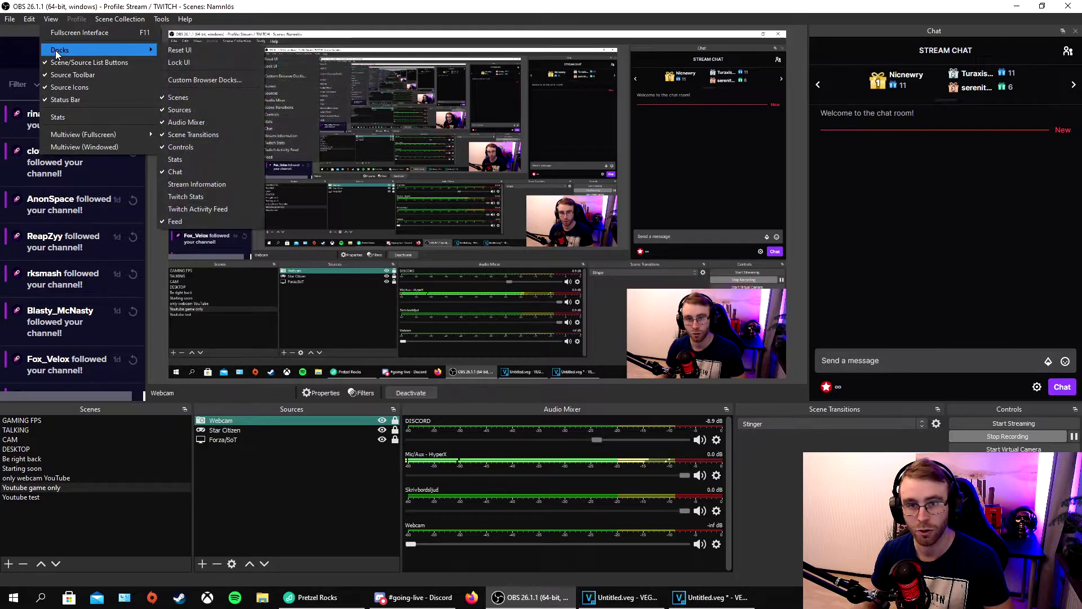
left_click(184, 172)
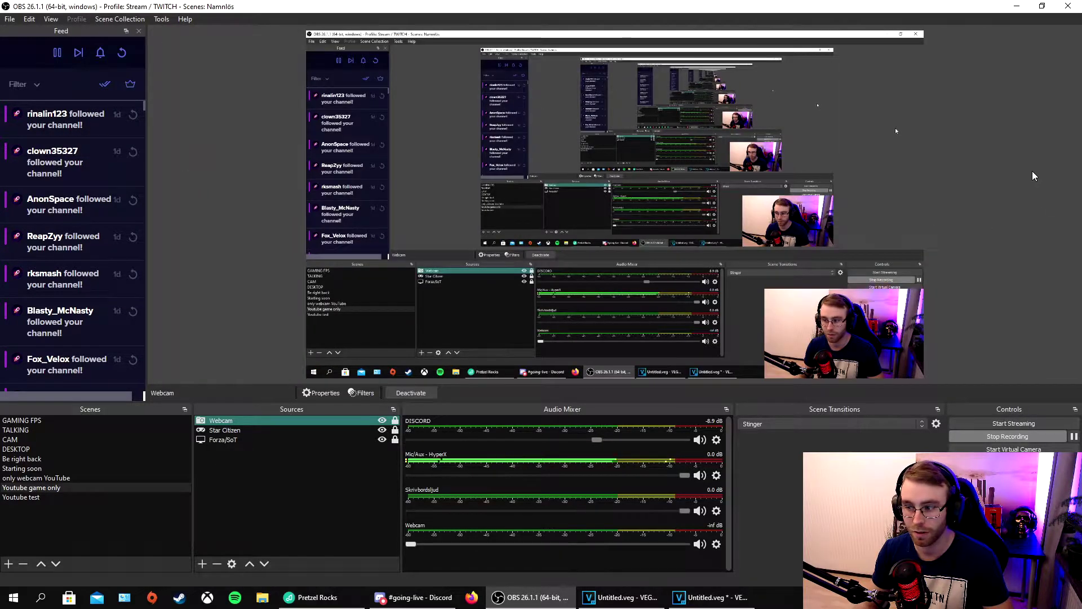
left_click(50, 19)
mouse_move(87, 50)
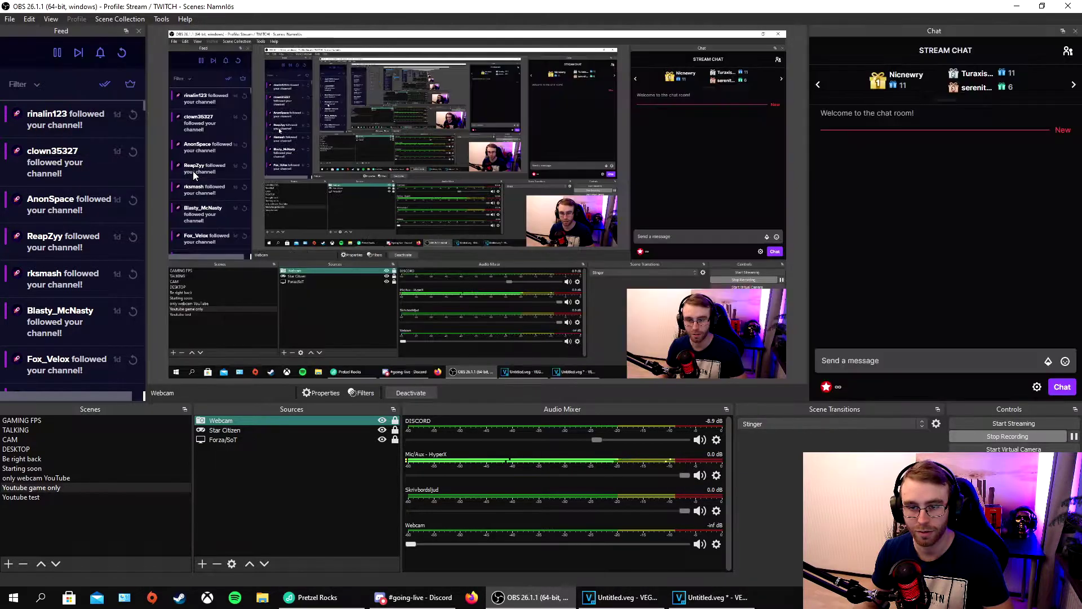
left_click(193, 171)
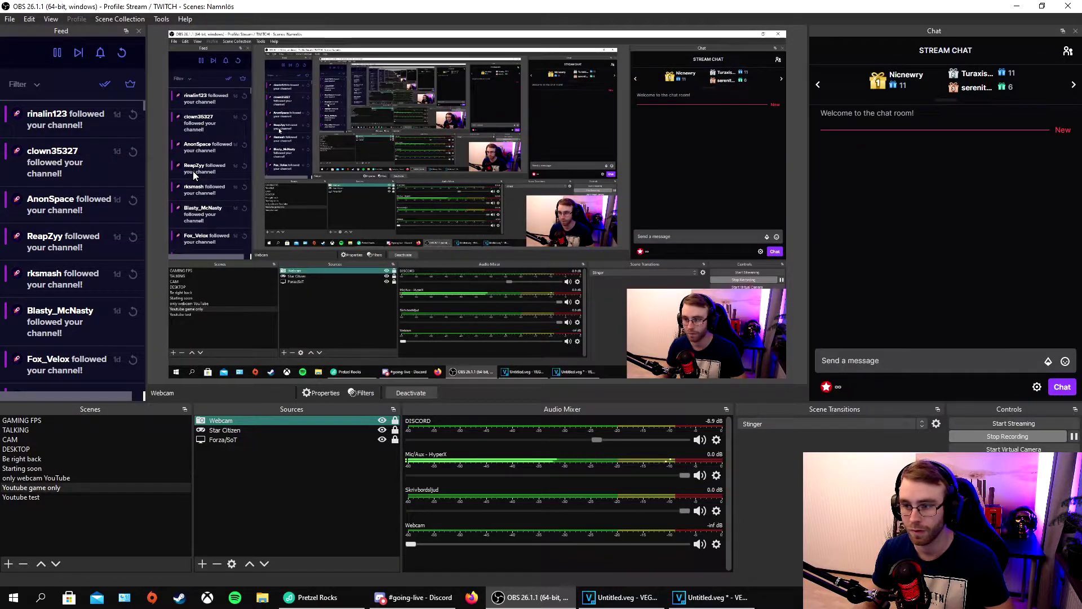
Show the Stats readout, move it over the preview, close it, and reopen the Docks list
left_click(54, 23)
mouse_move(63, 49)
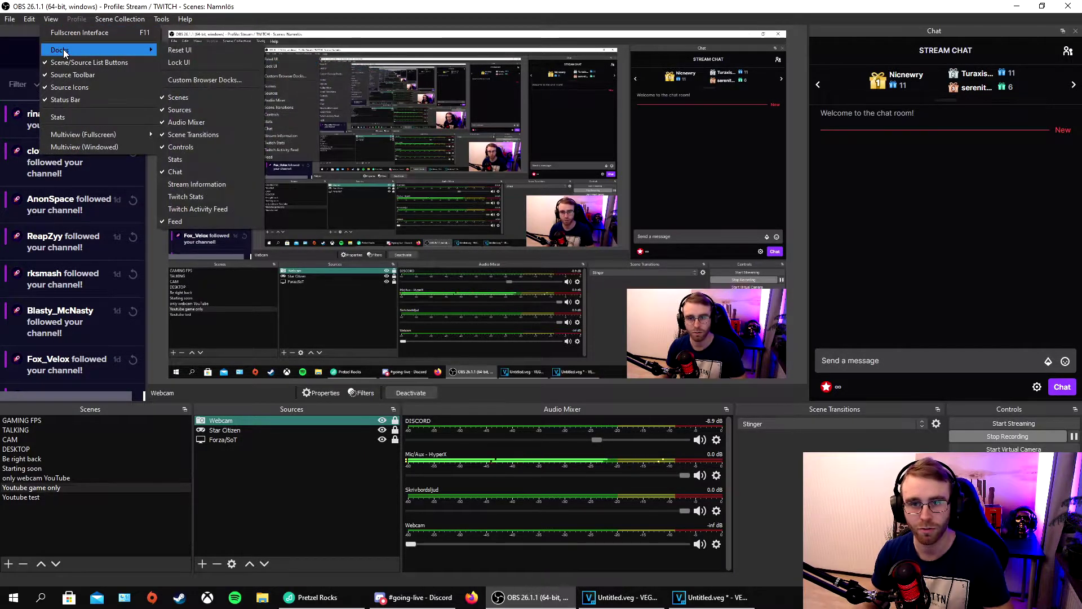
left_click(187, 160)
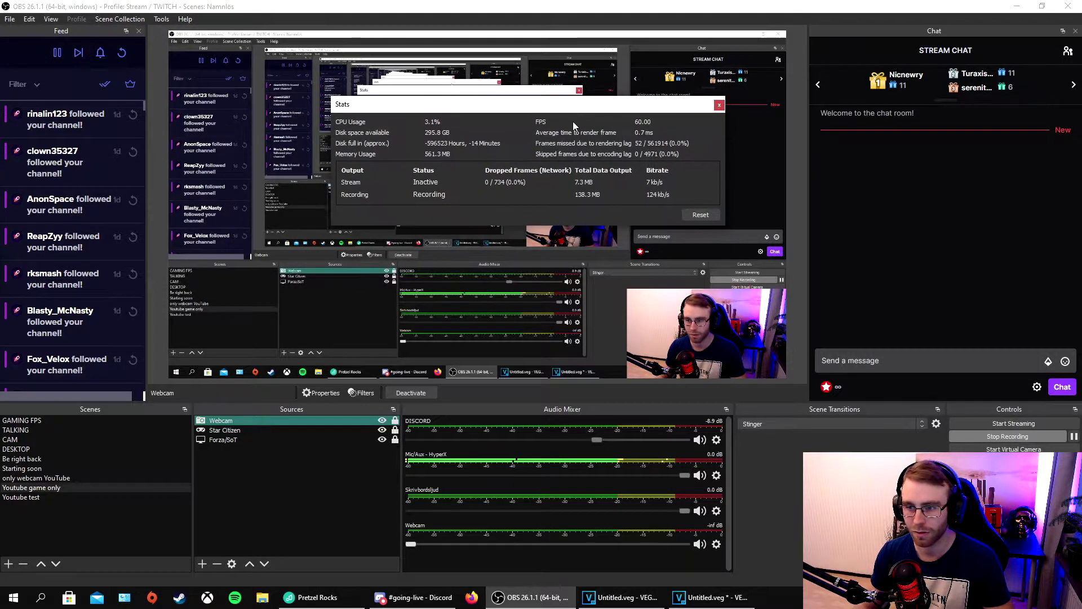
left_click_drag(565, 107, 663, 189)
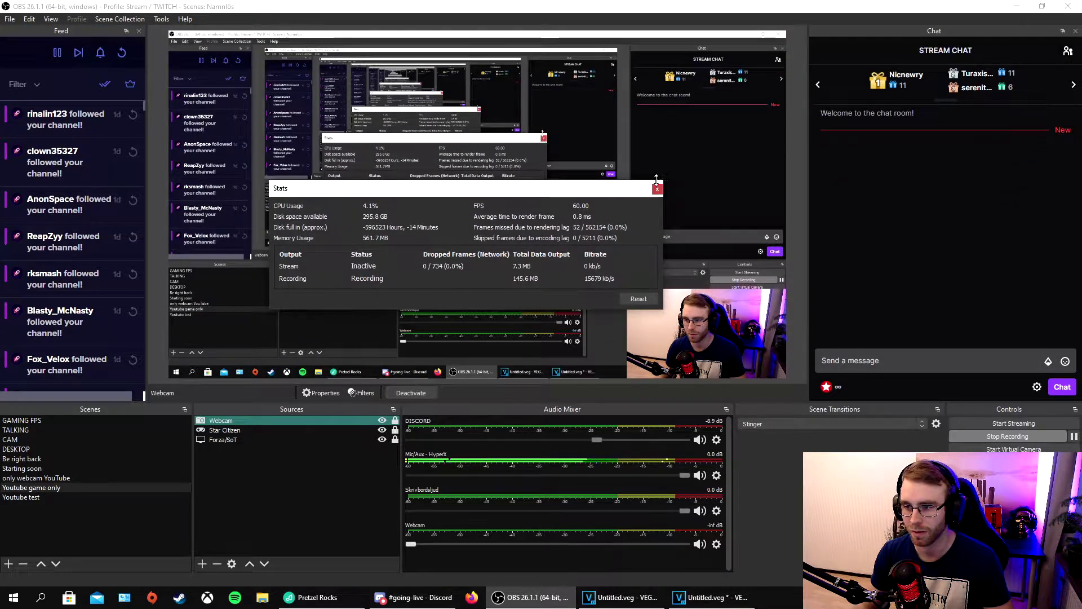
left_click(658, 189)
left_click(50, 19)
mouse_move(61, 51)
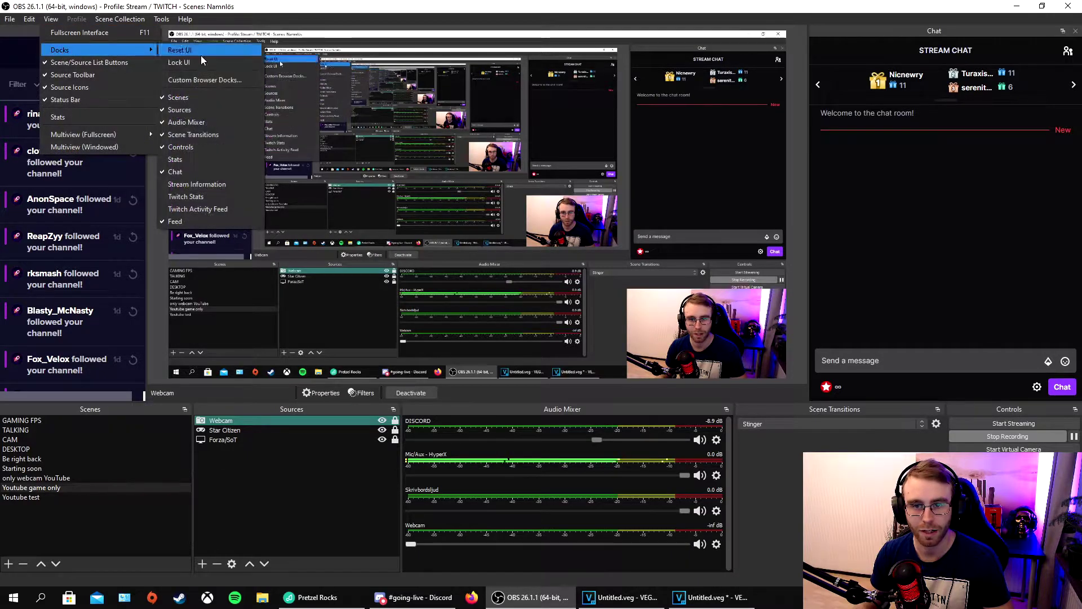
Add the Stream Information dock, float and stretch it, then dock it above the Feed at top-left
left_click(200, 186)
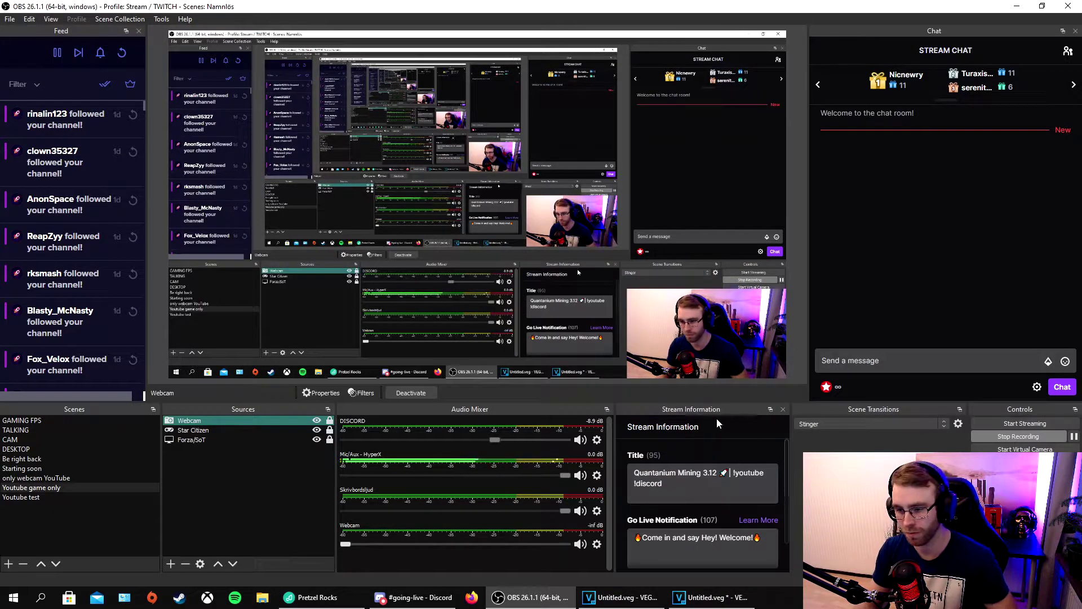
left_click_drag(723, 407, 550, 135)
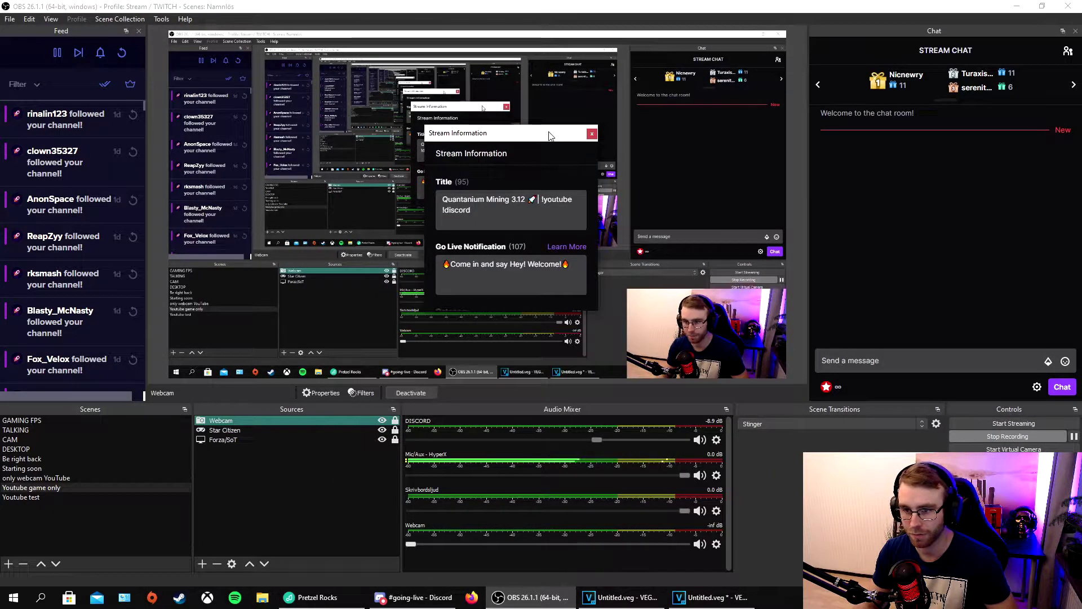
left_click_drag(523, 309, 524, 491)
left_click_drag(526, 141, 127, 91)
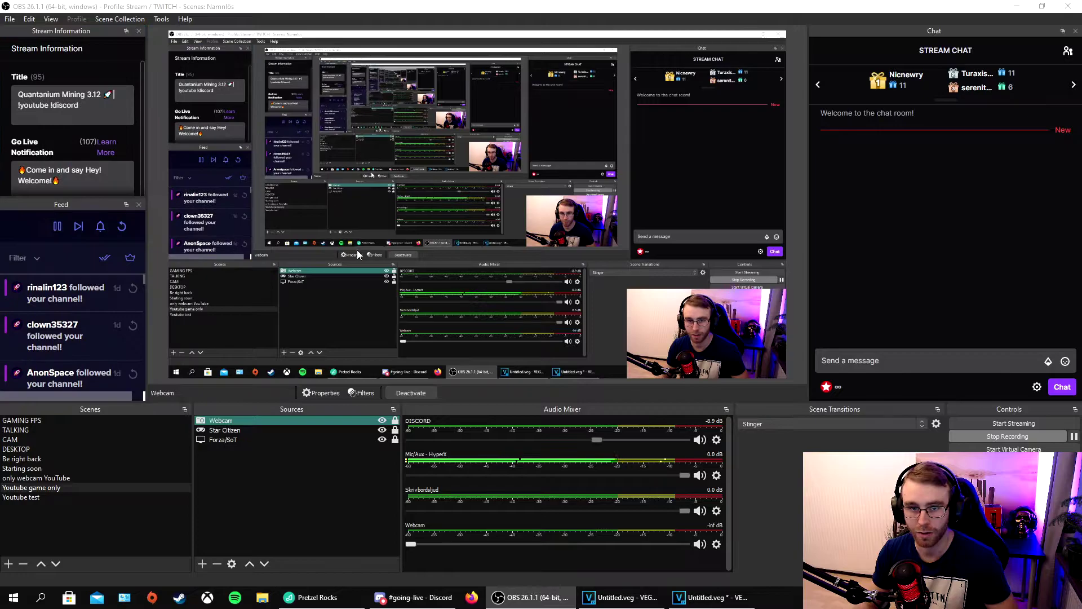
scroll(76, 125, "down", 5)
scroll(76, 123, "down", 3)
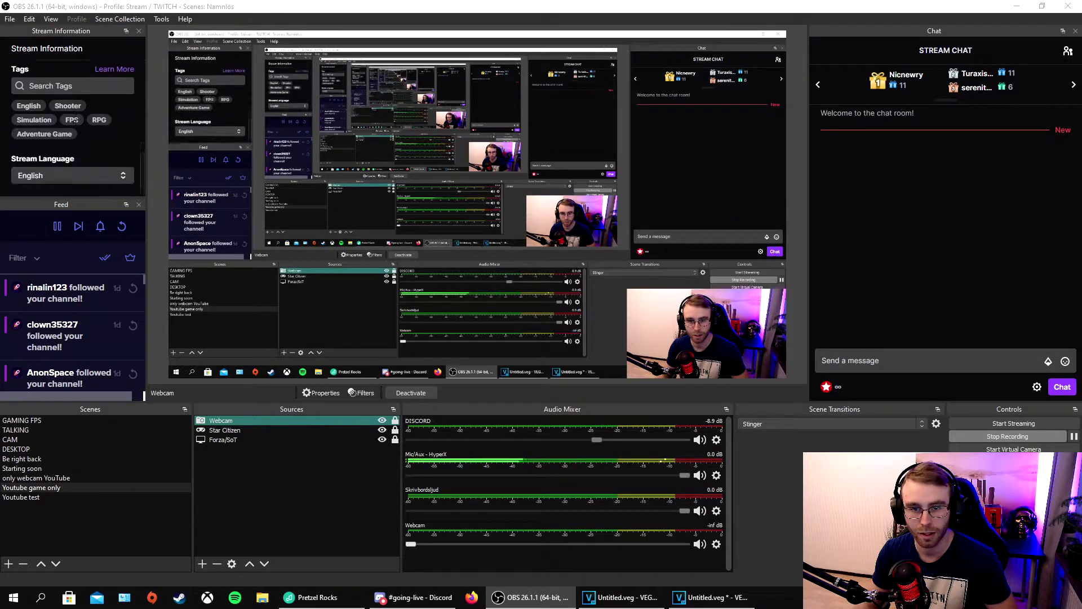
scroll(56, 107, "up", 10)
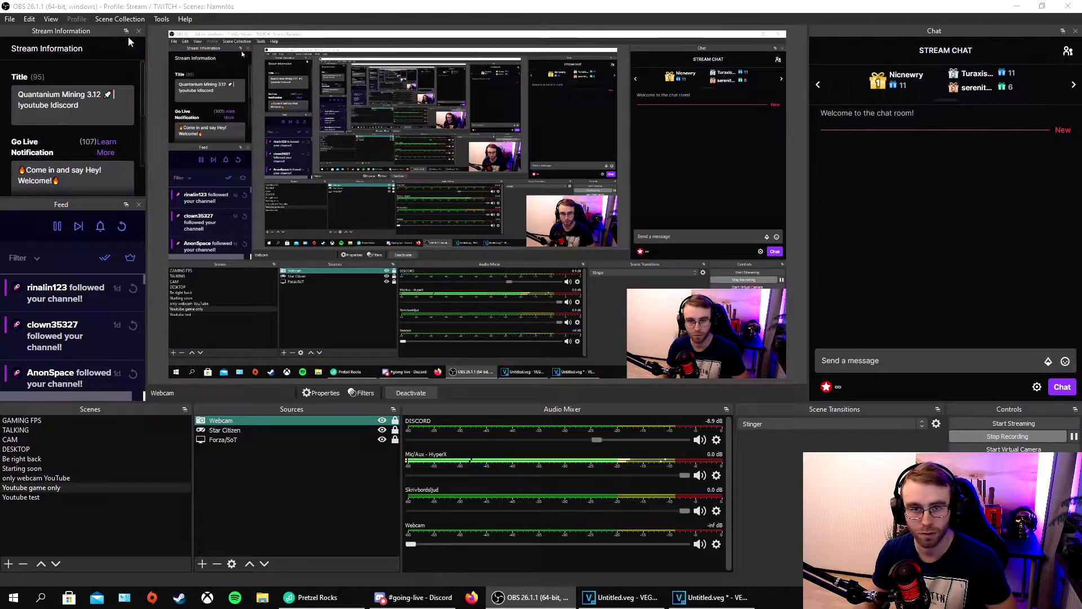
Show the Twitch Stats dock above the chat on the right, then reopen the Docks list
left_click(45, 21)
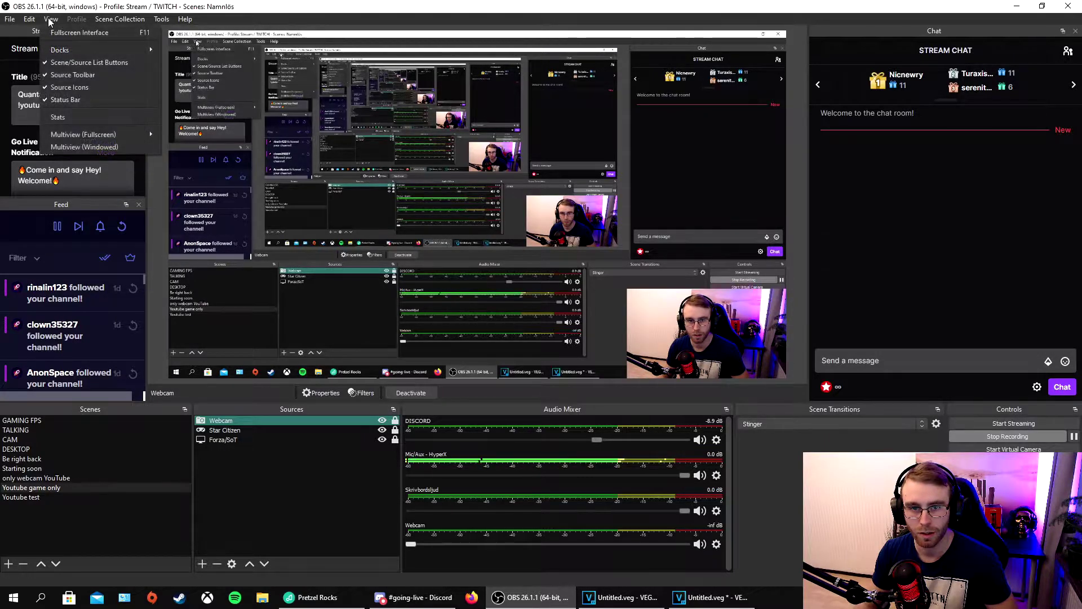
mouse_move(101, 50)
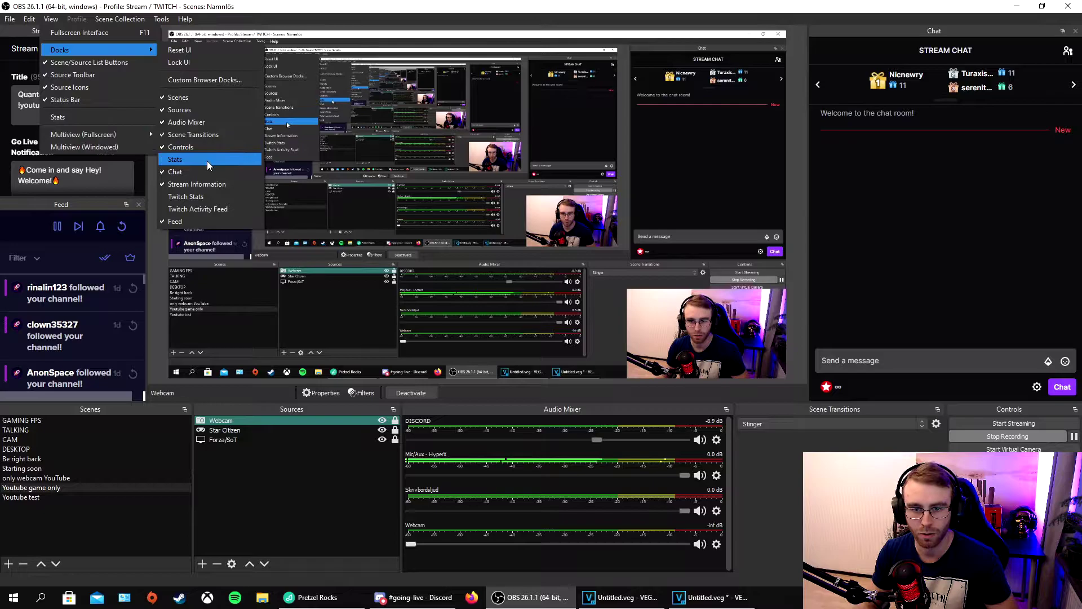
left_click(202, 197)
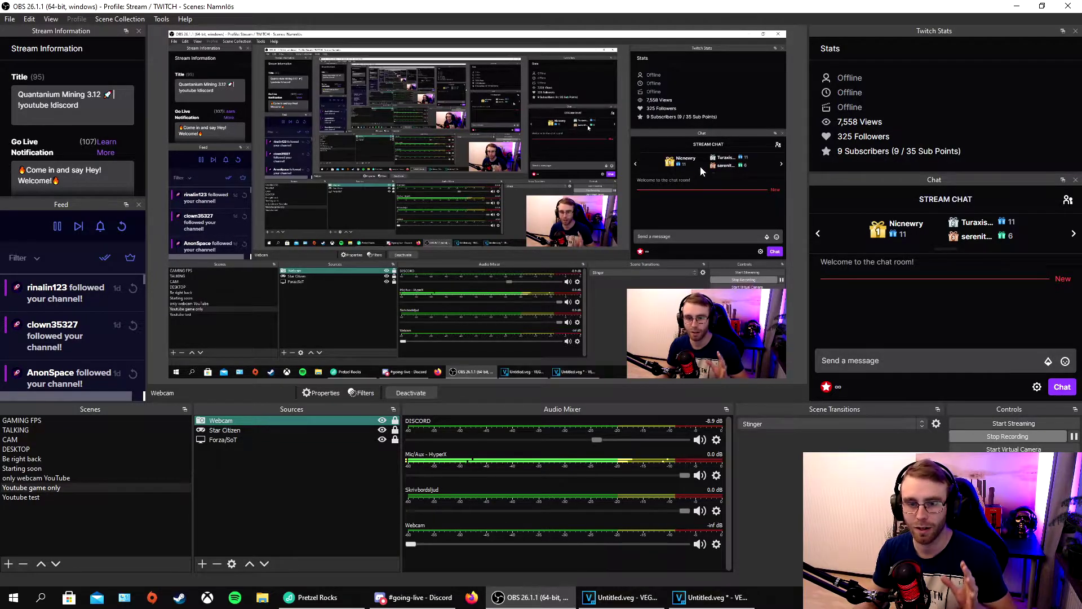
left_click(50, 18)
mouse_move(85, 49)
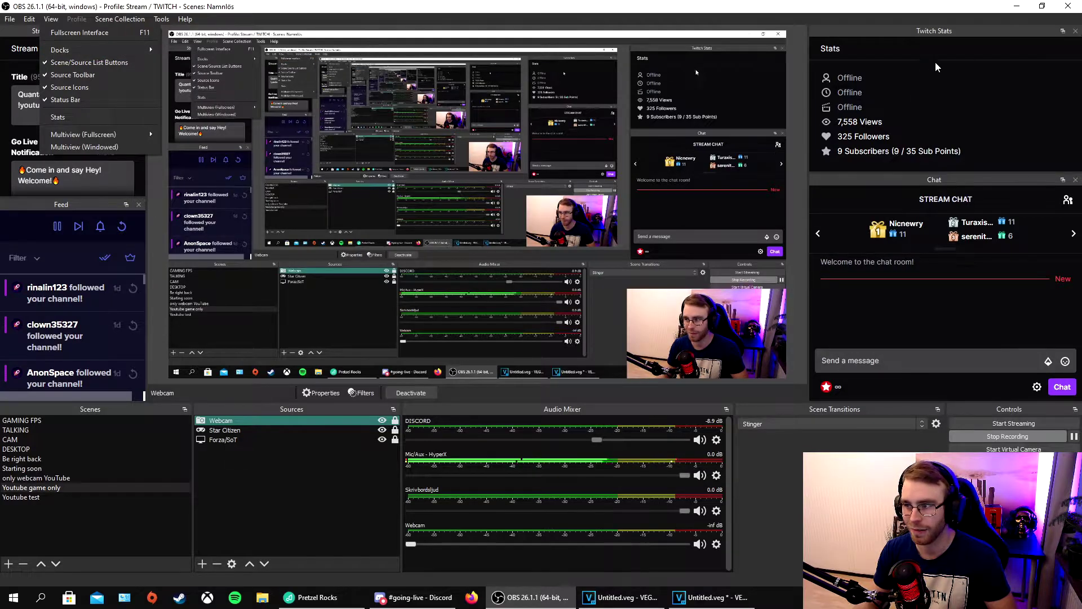
Close the Stream Information and Twitch Stats docks, then open the Custom Browser Docks settings
left_click(51, 18)
left_click(51, 19)
left_click(51, 21)
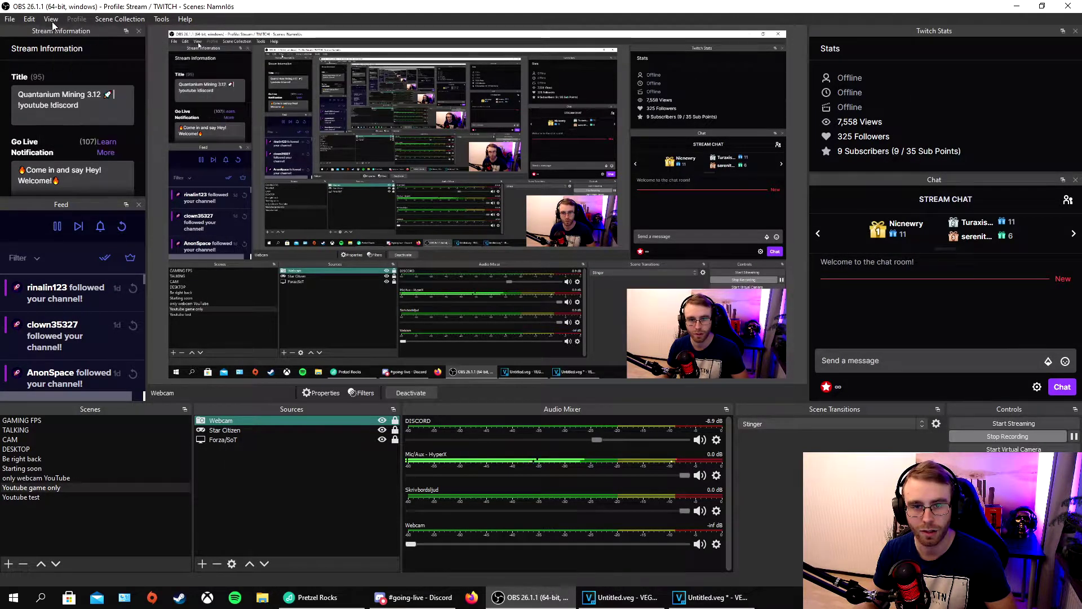
left_click(138, 31)
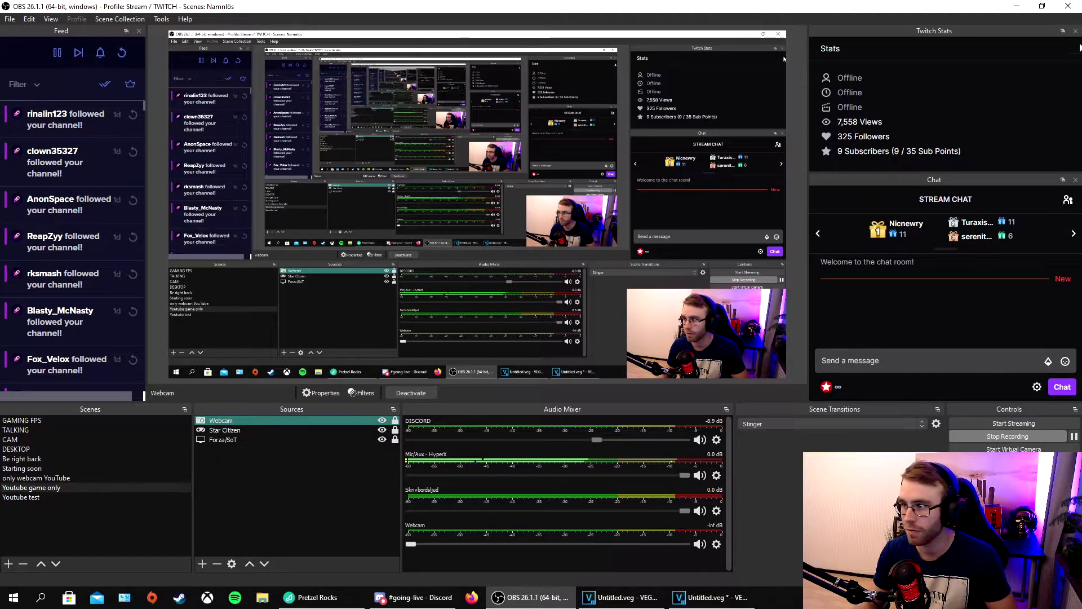
left_click(1075, 31)
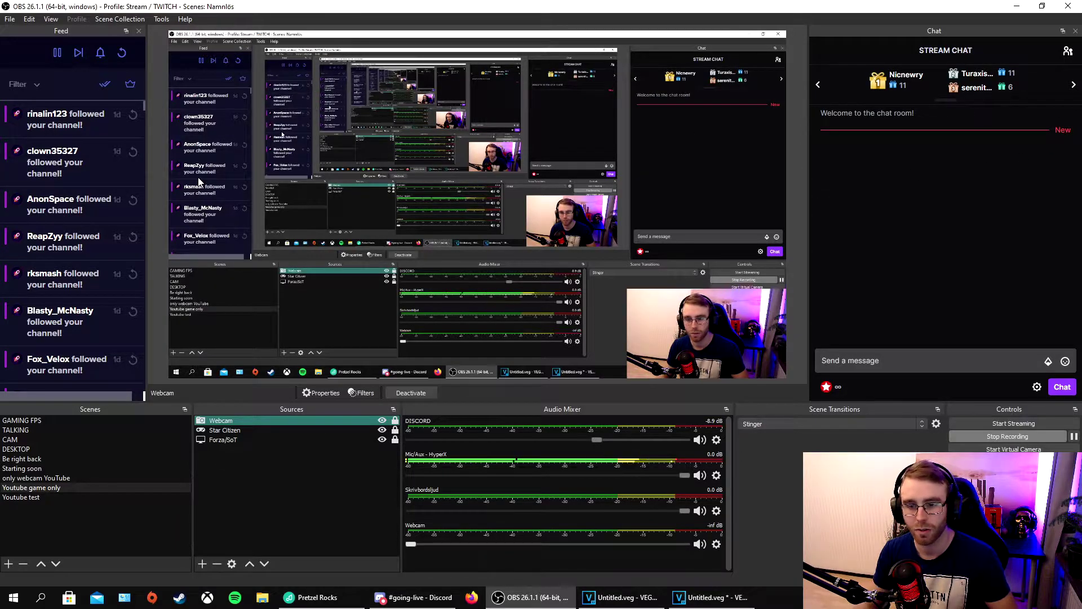
left_click(50, 19)
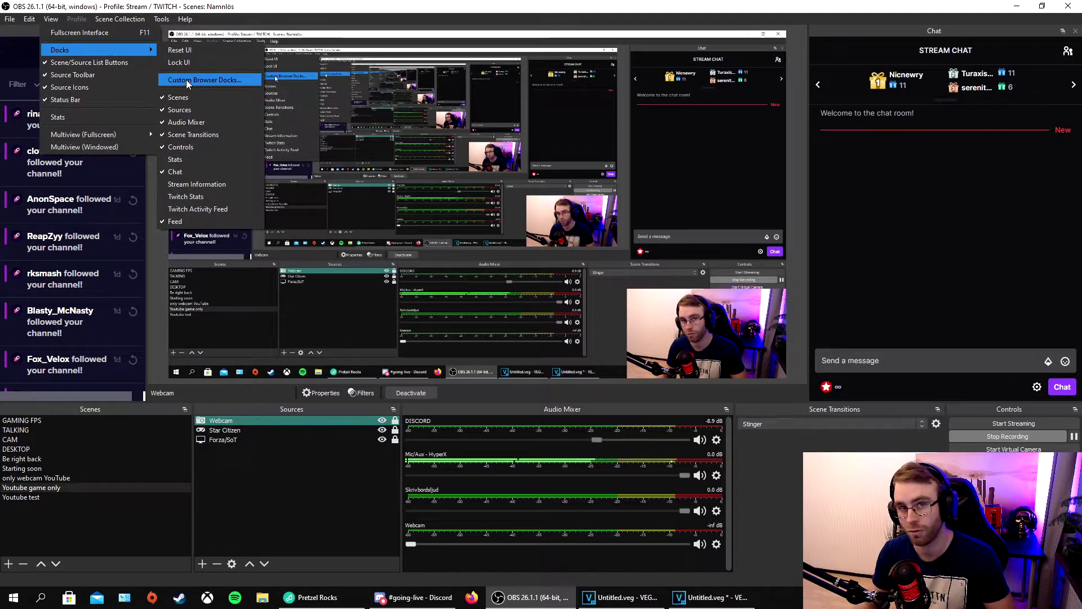
left_click(188, 80)
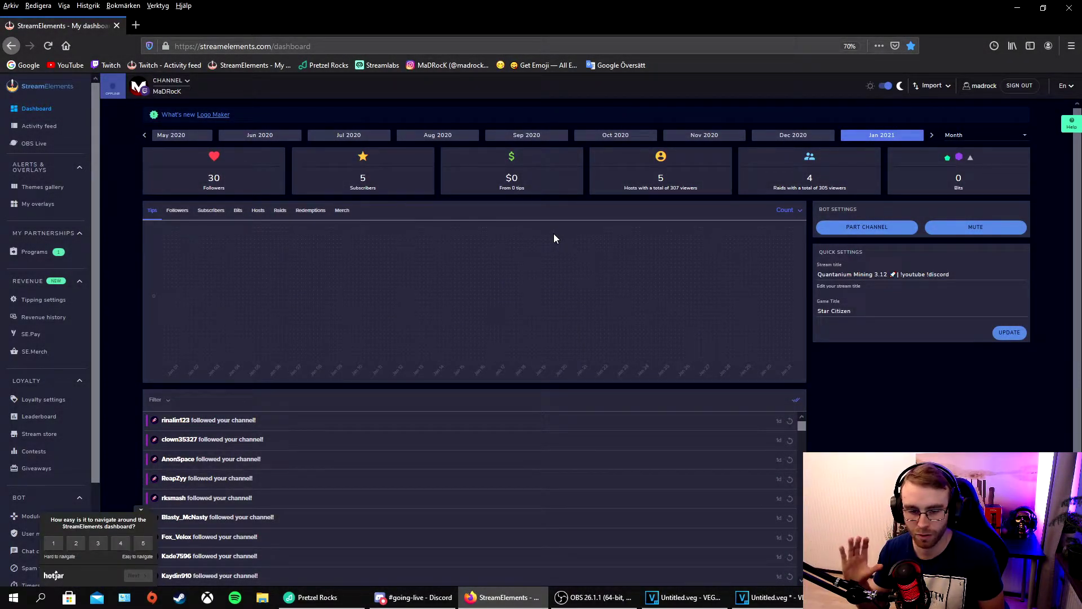
Pop out the StreamElements activity feed, maximize it, copy its full web address, and close it
left_click(141, 510)
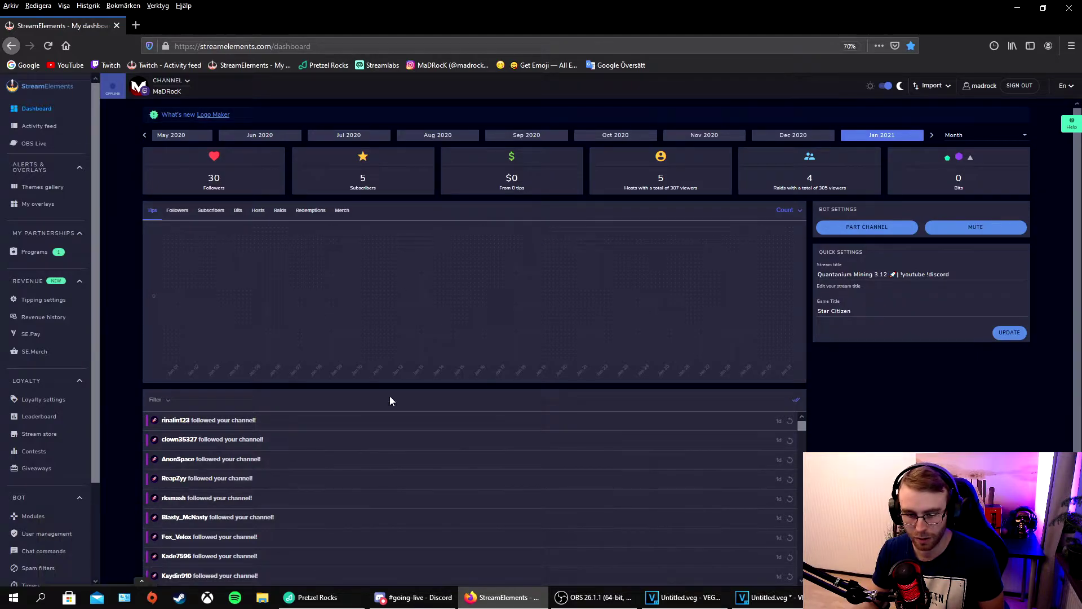
left_click(31, 129)
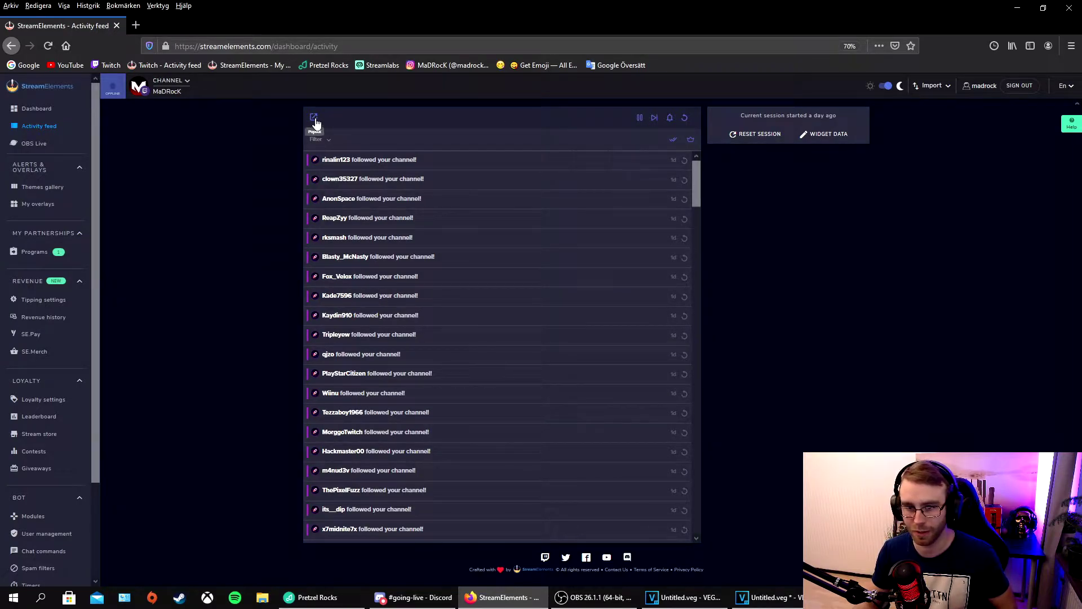
left_click(311, 119)
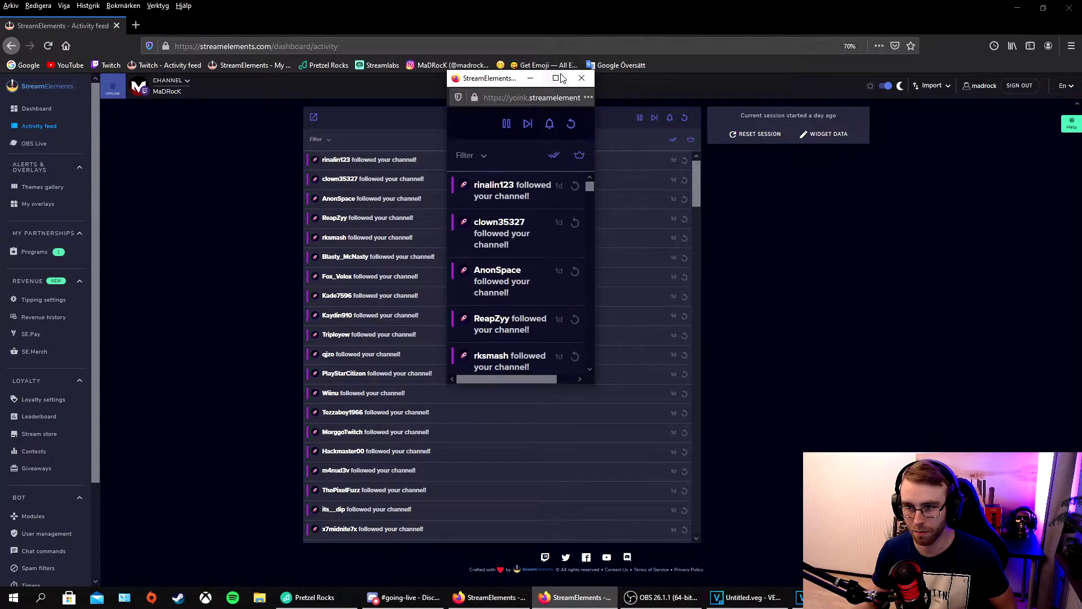
left_click(555, 78)
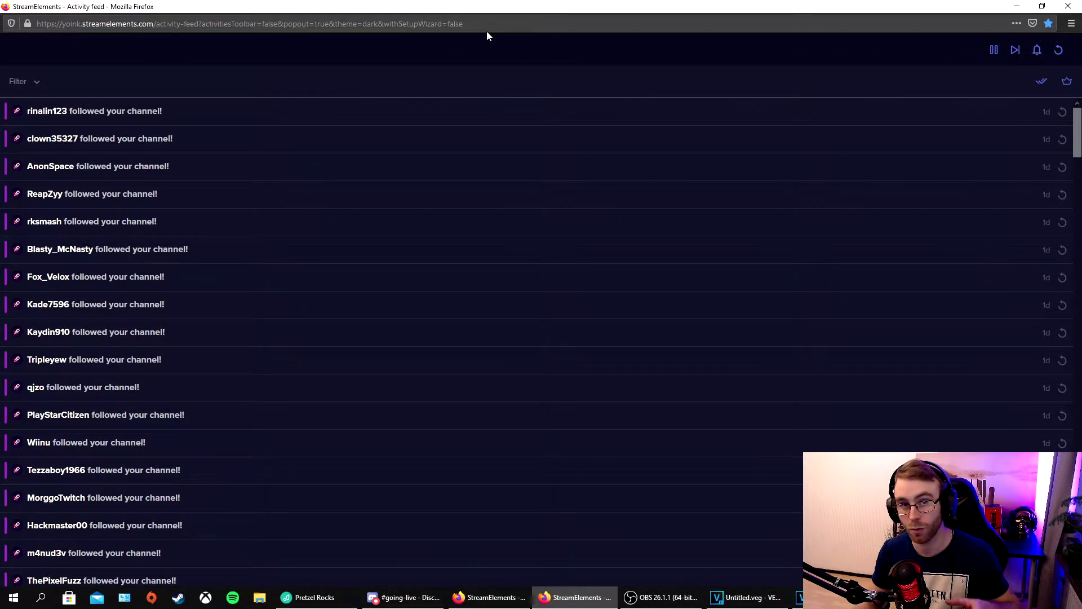
left_click_drag(425, 24, 36, 24)
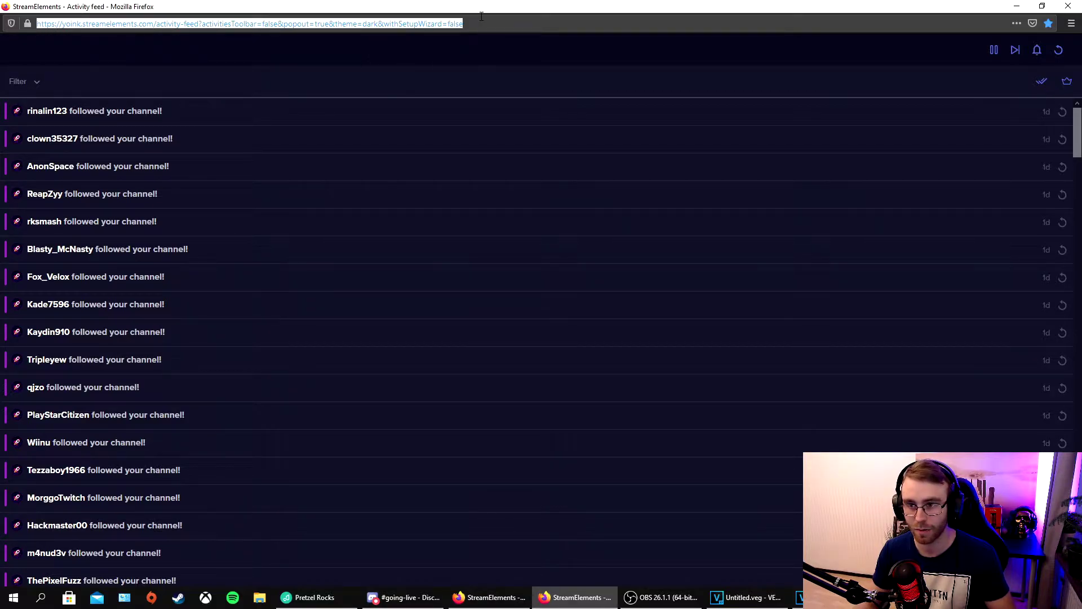
left_click(1075, 6)
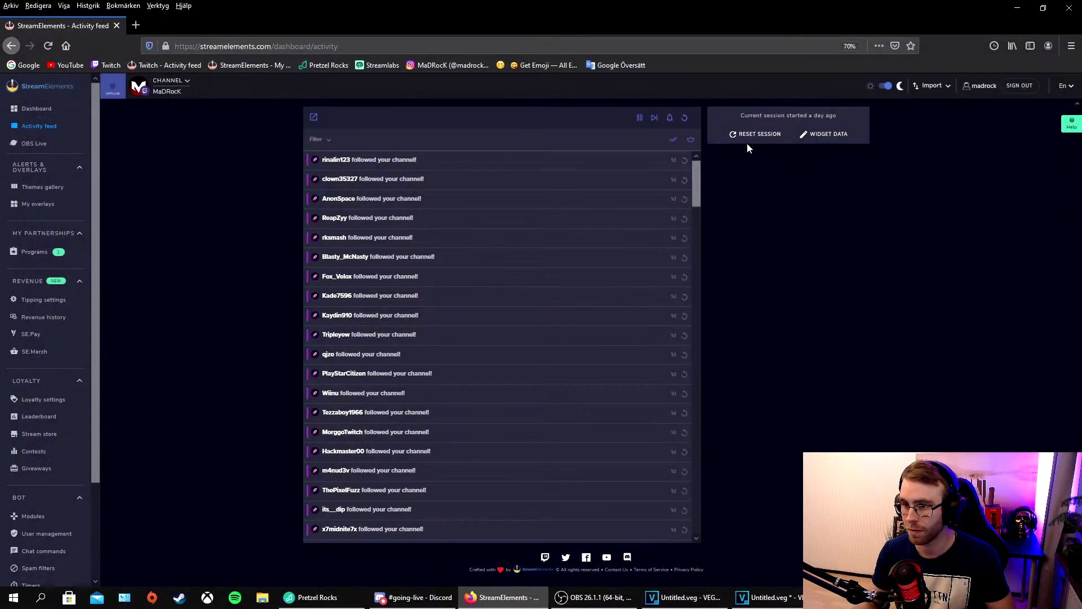
Create a custom browser dock named 'Fees test yt' with the pasted activity-feed URL and apply it
mouse_move(583, 603)
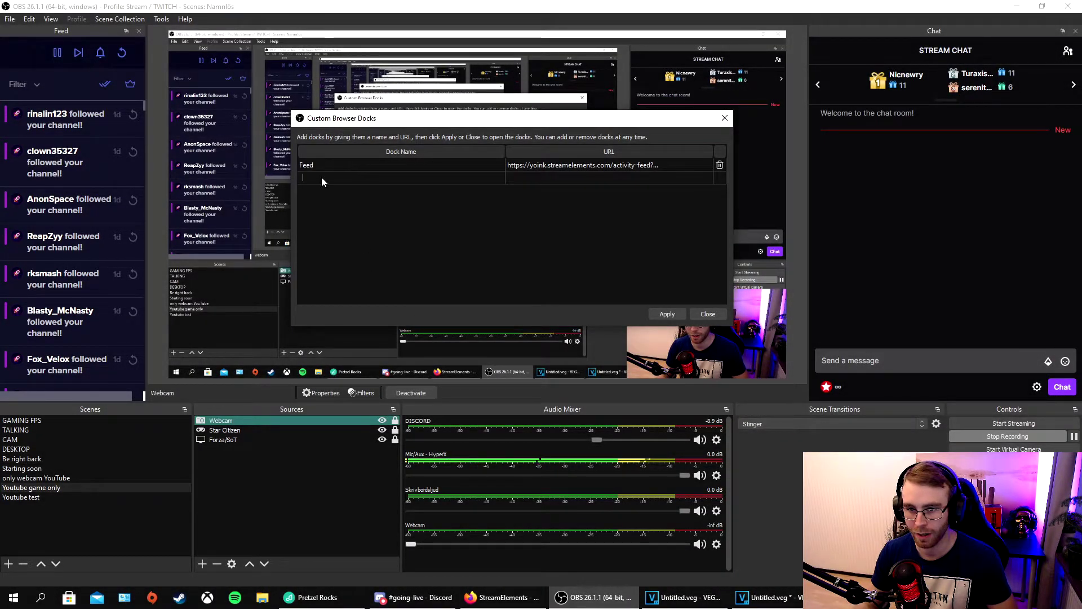
double_click(377, 177)
type("Fee")
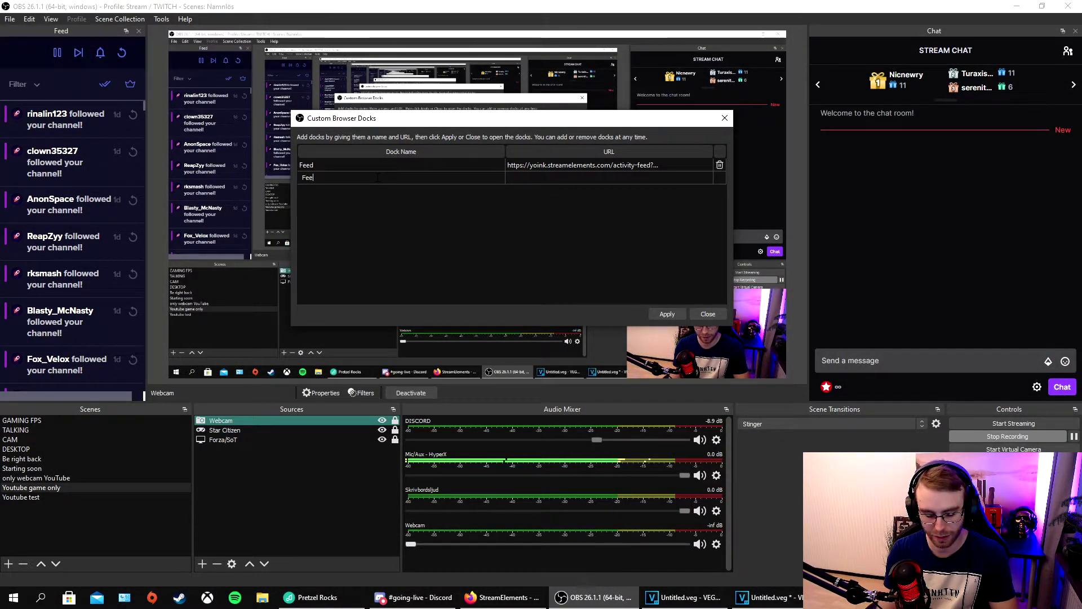
type("s test yt")
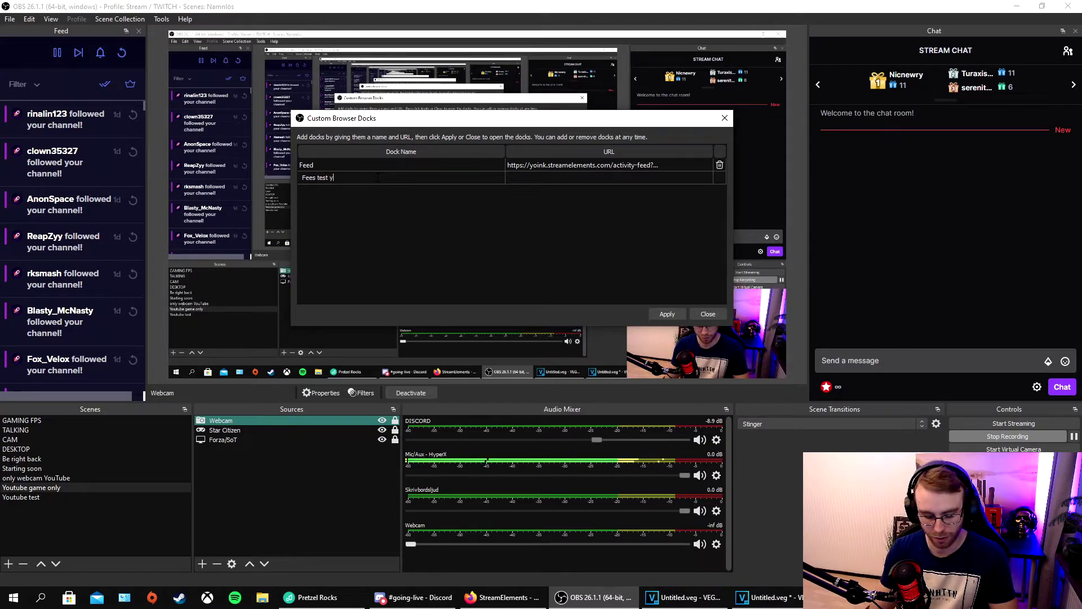
double_click(512, 178)
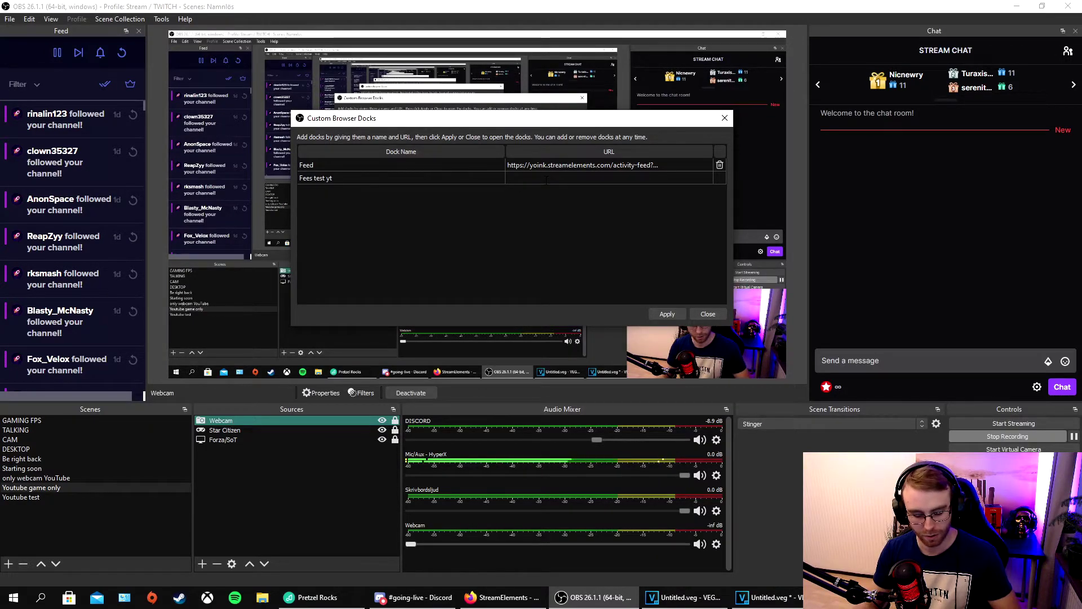
key("ctrl+v")
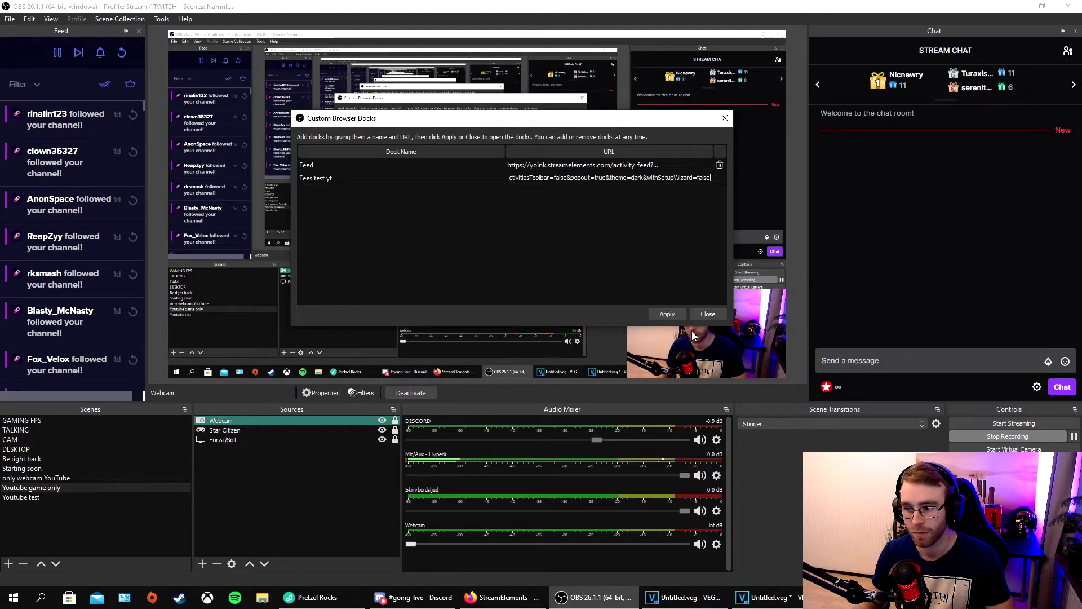
left_click(663, 316)
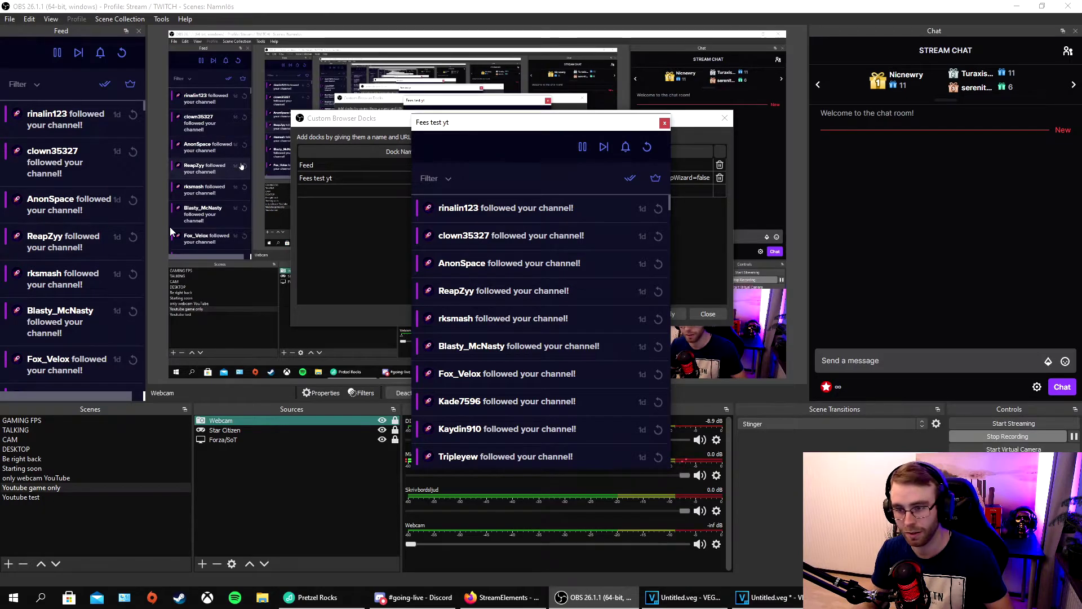
Dock the Fees test yt feed across the top, then close it and delete its entry
left_click_drag(642, 122, 554, 96)
left_click_drag(891, 19, 877, 83)
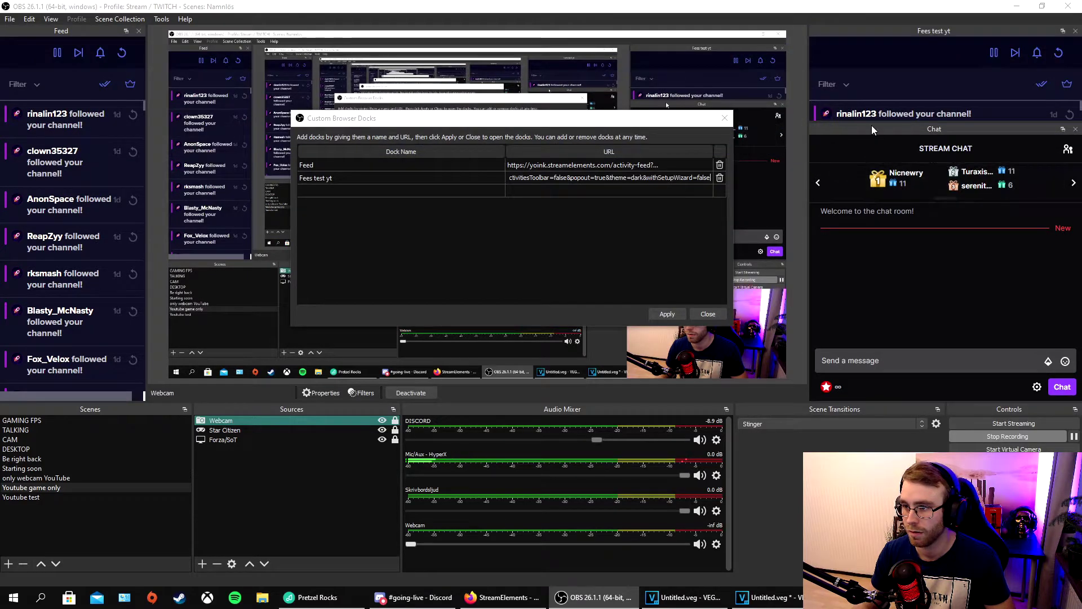
scroll(877, 101, "down", 5)
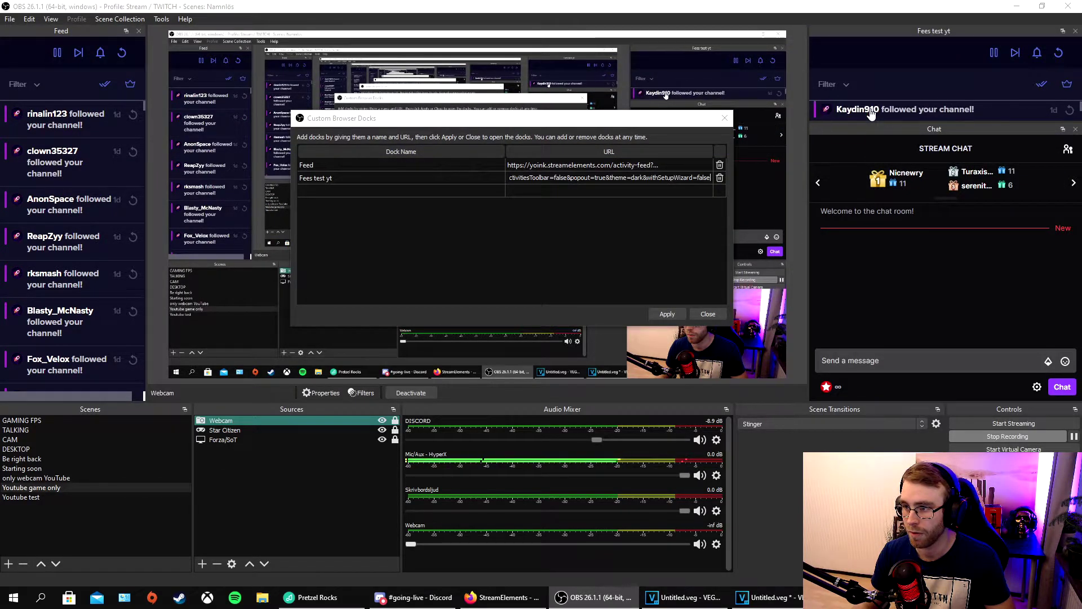
left_click(1075, 31)
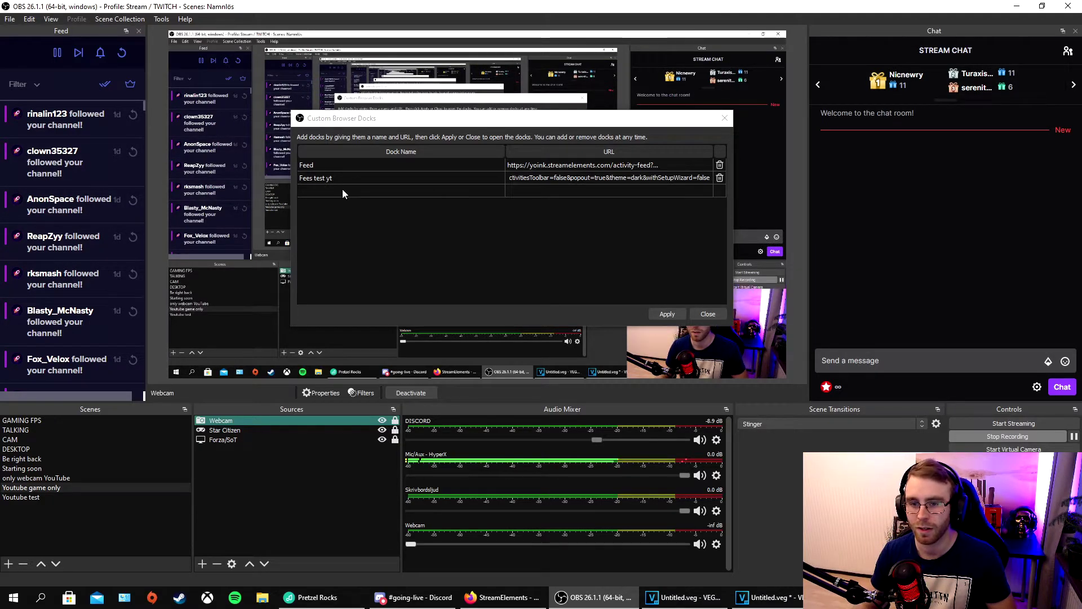
left_click(719, 178)
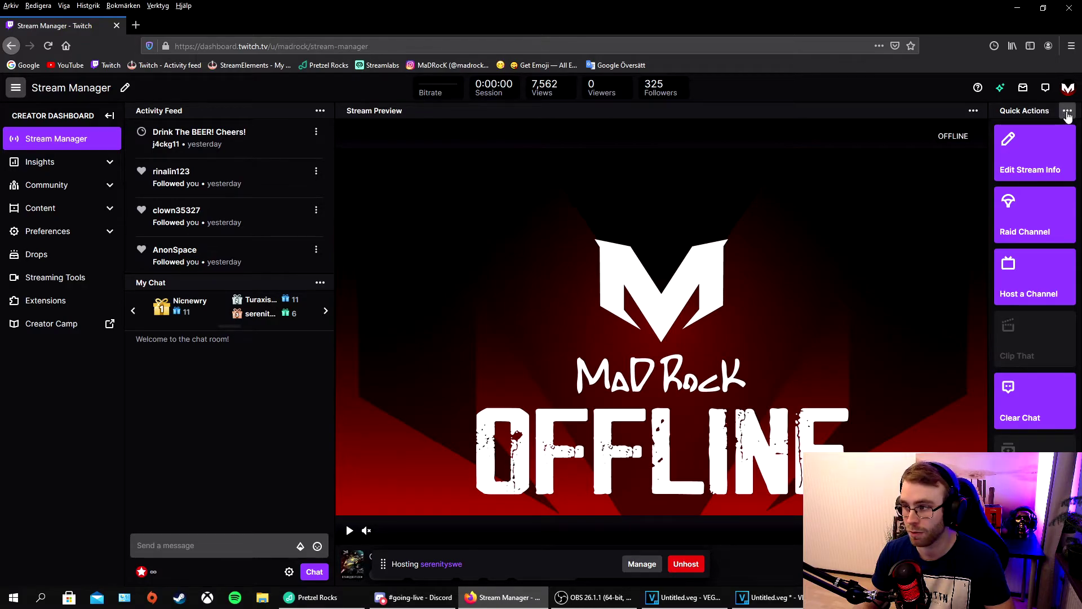
Pop Quick Actions out from its ⋯ menu, copy the popout's web address, and close it
left_click(1067, 114)
left_click(986, 161)
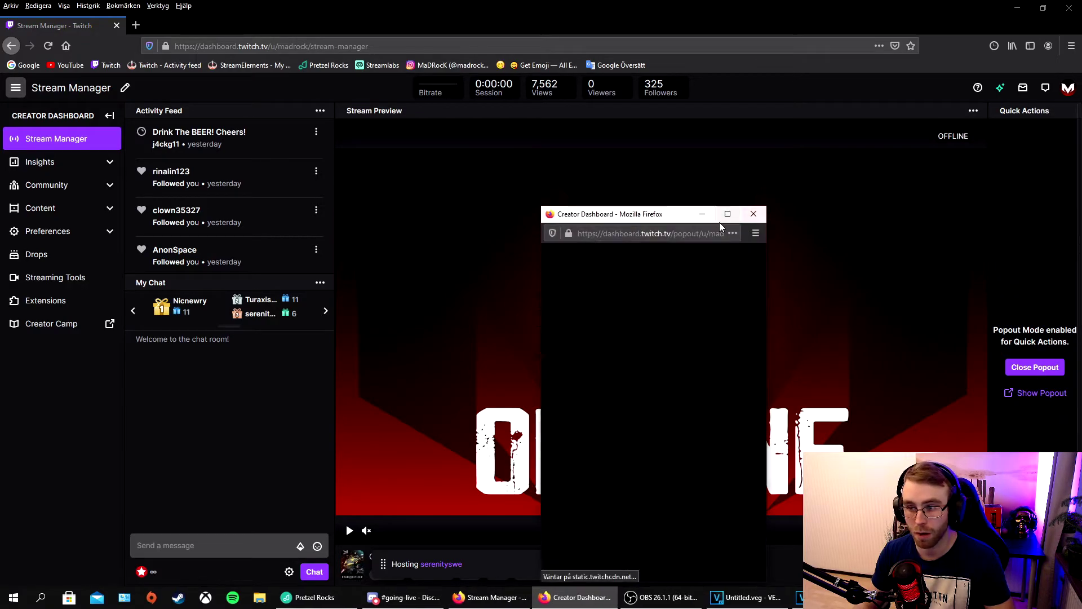
left_click(723, 233)
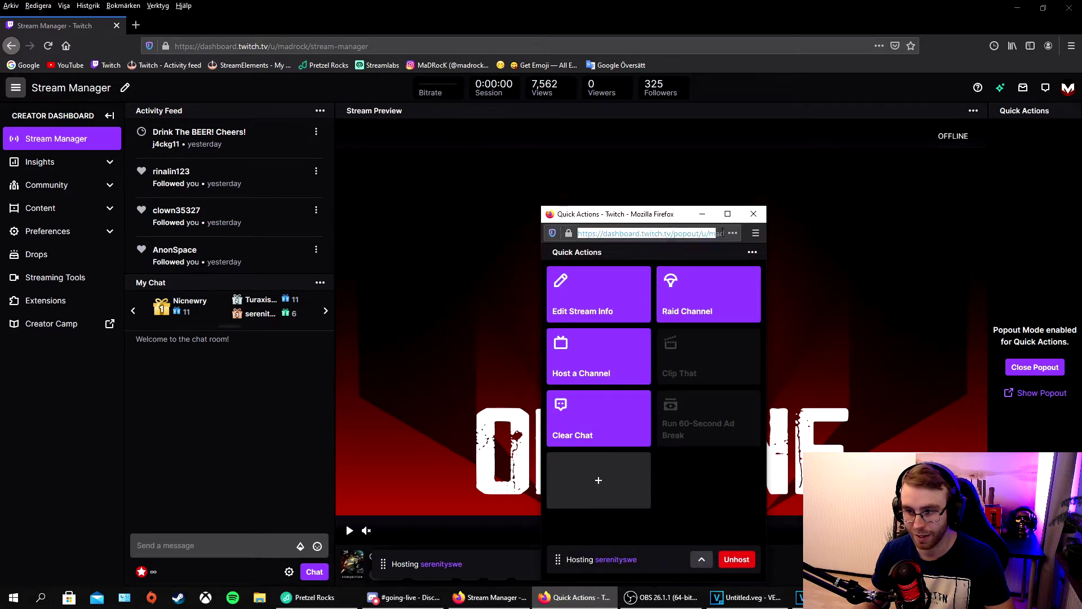
left_click_drag(723, 232, 787, 230)
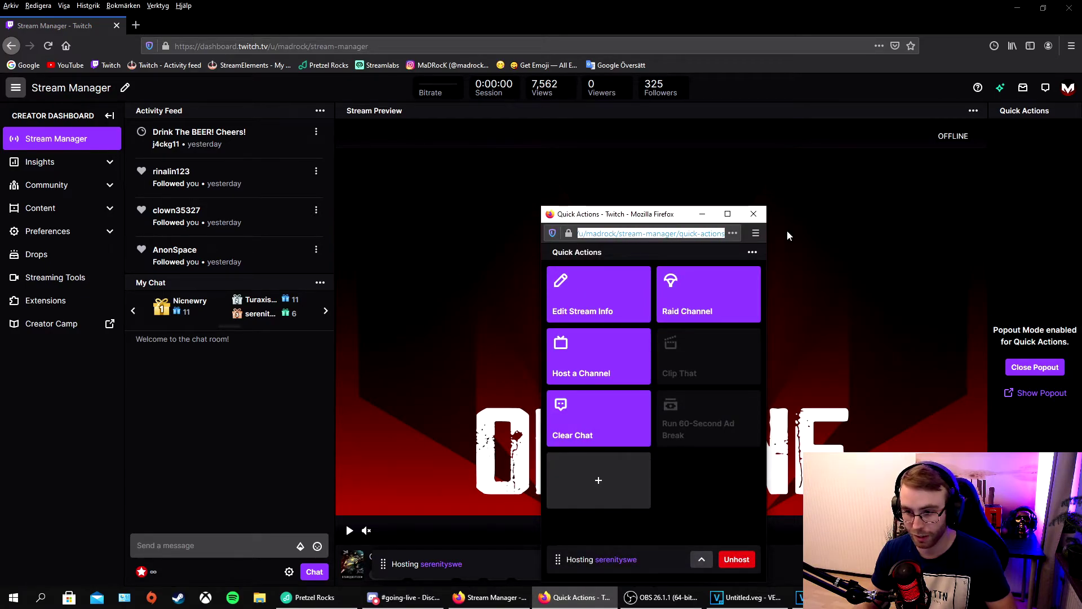
left_click(754, 215)
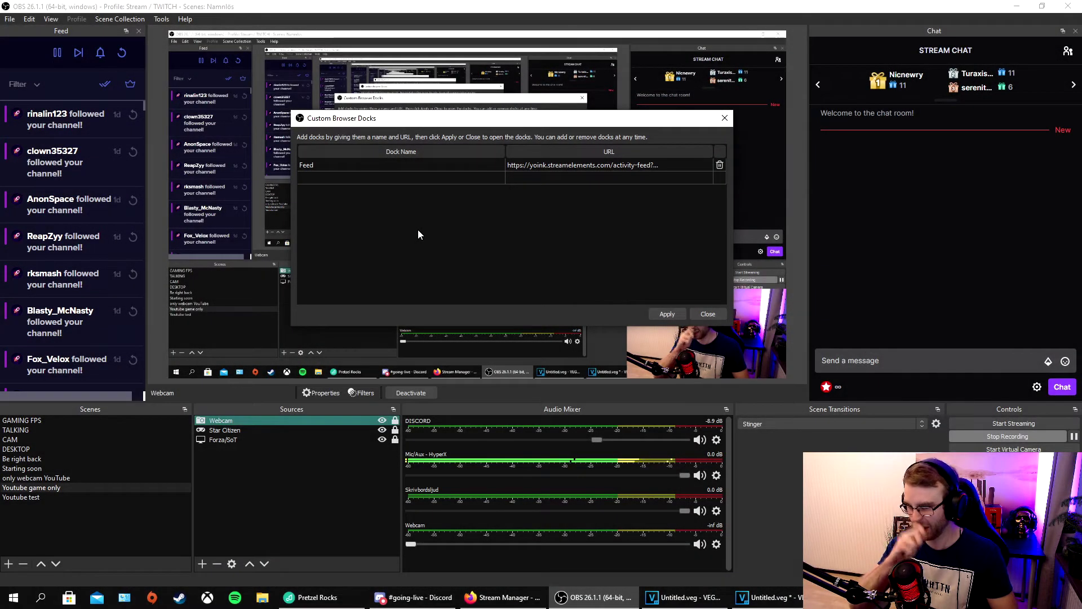
Create a custom browser dock named 'Quick B' with the pasted Quick Actions URL and apply it
double_click(349, 177)
type("Quick B")
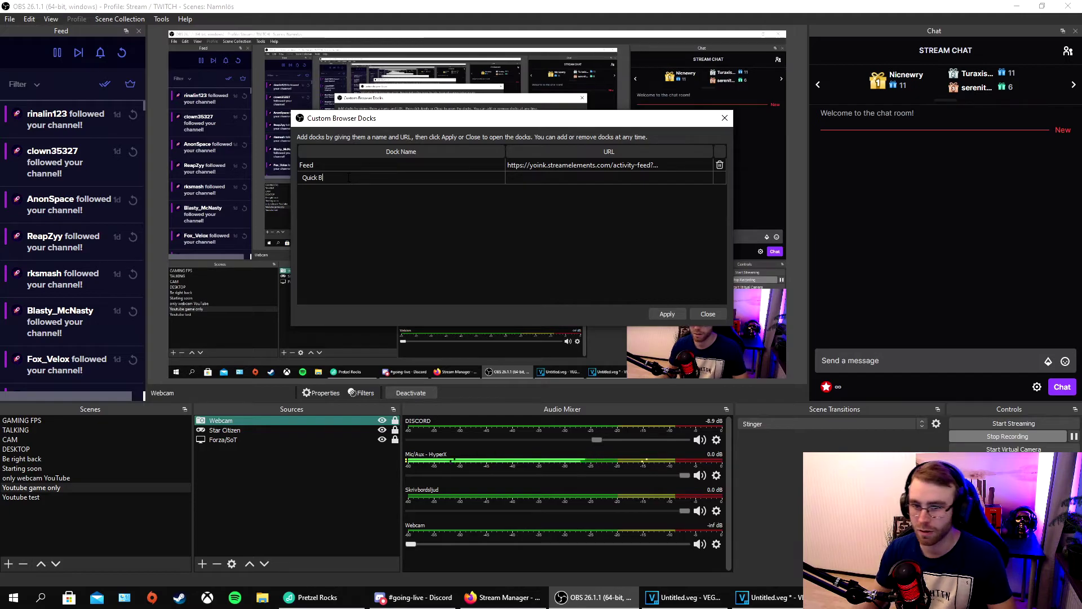
double_click(528, 177)
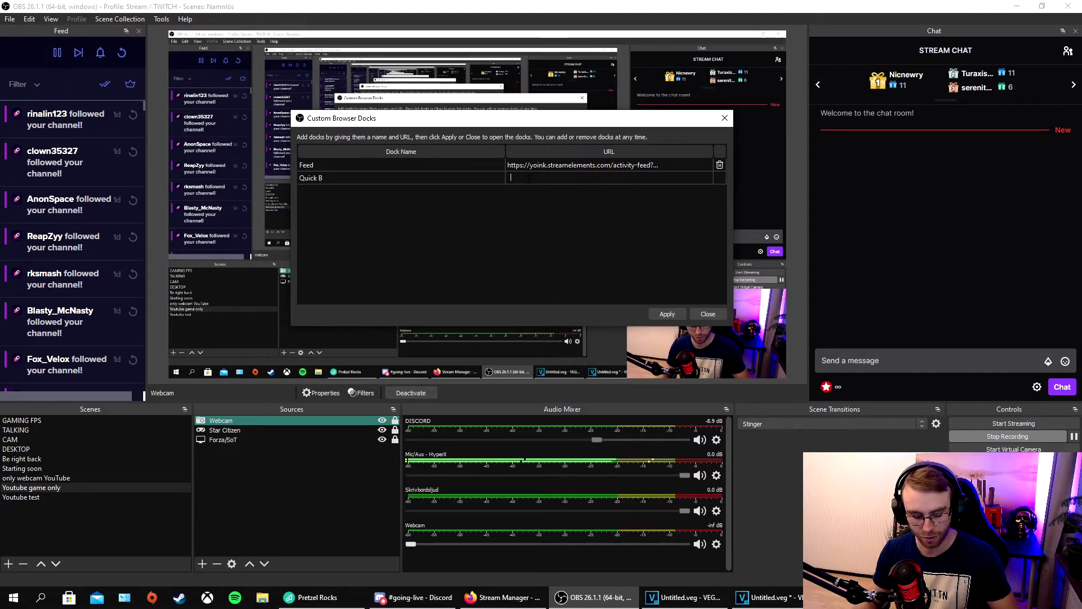
key("ctrl+v")
left_click(658, 314)
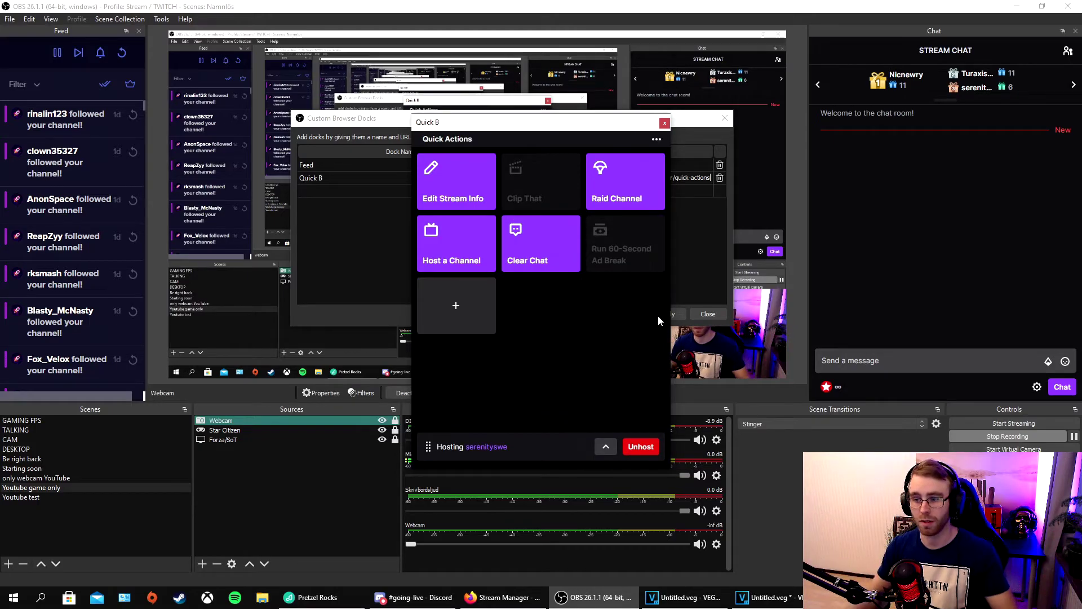
Move the Custom Browser Docks dialog aside and dock Quick B along the top edge of OBS
left_click_drag(479, 122, 516, 203)
left_click_drag(492, 122, 365, 88)
left_click_drag(633, 208, 541, 34)
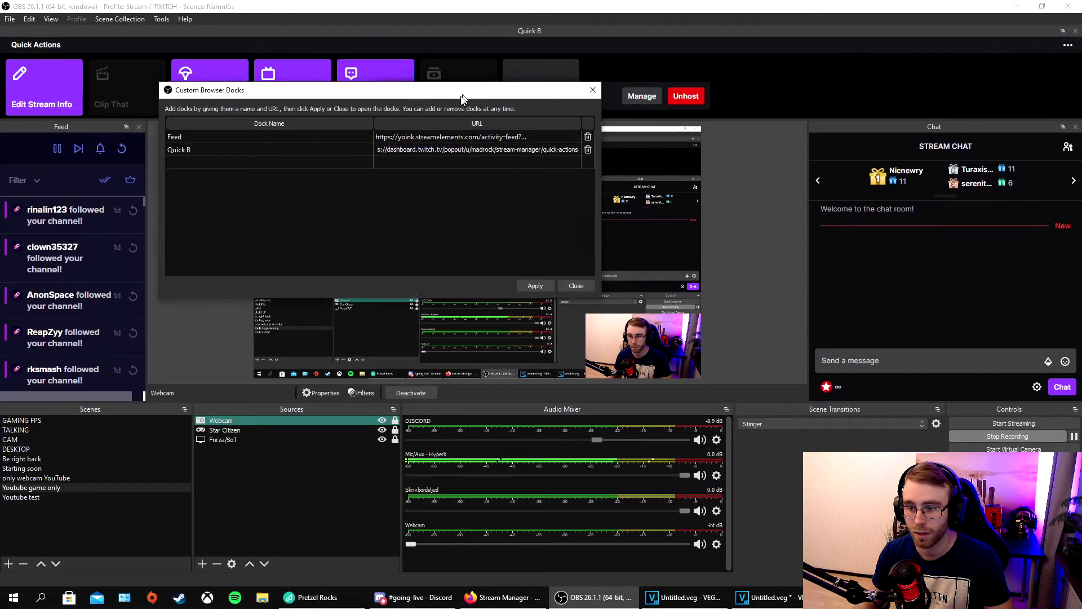
left_click_drag(461, 95, 419, 164)
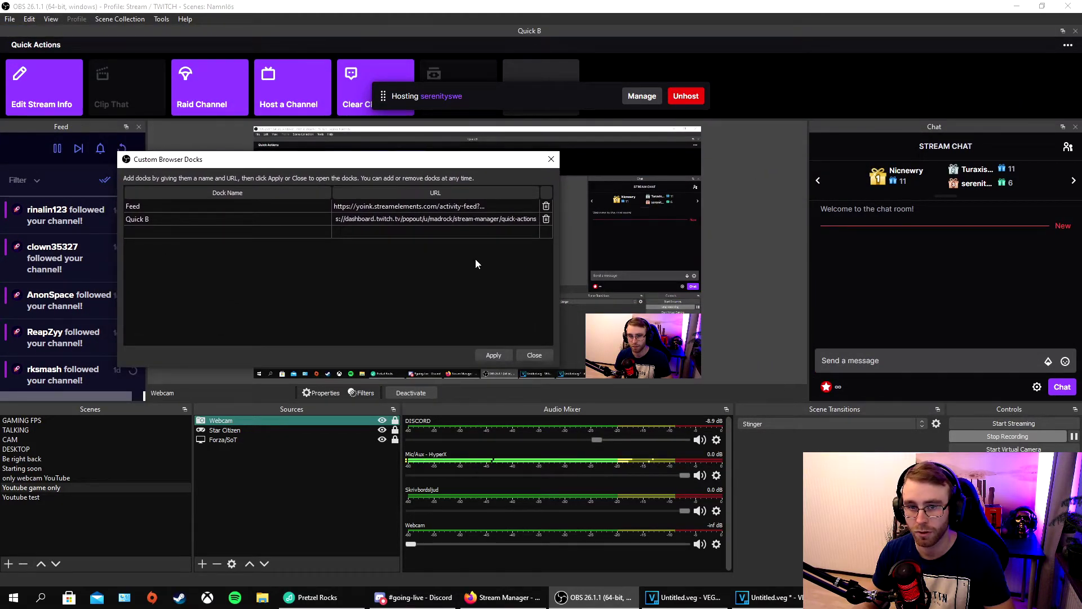